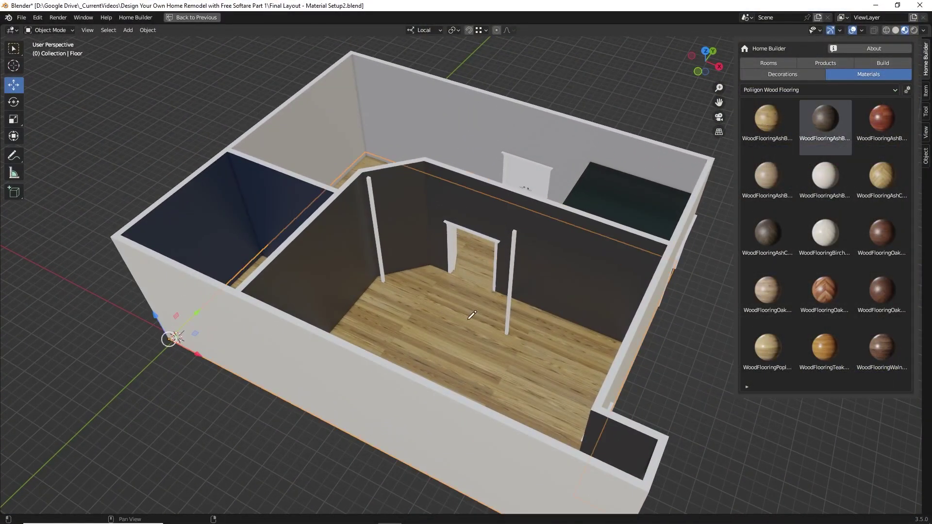
- Apply dark wood, then reddish Poliigon wood flooring, to the room floor
left_click_drag(472, 315, 472, 314)
left_click(545, 391)
left_click_drag(881, 120, 467, 311)
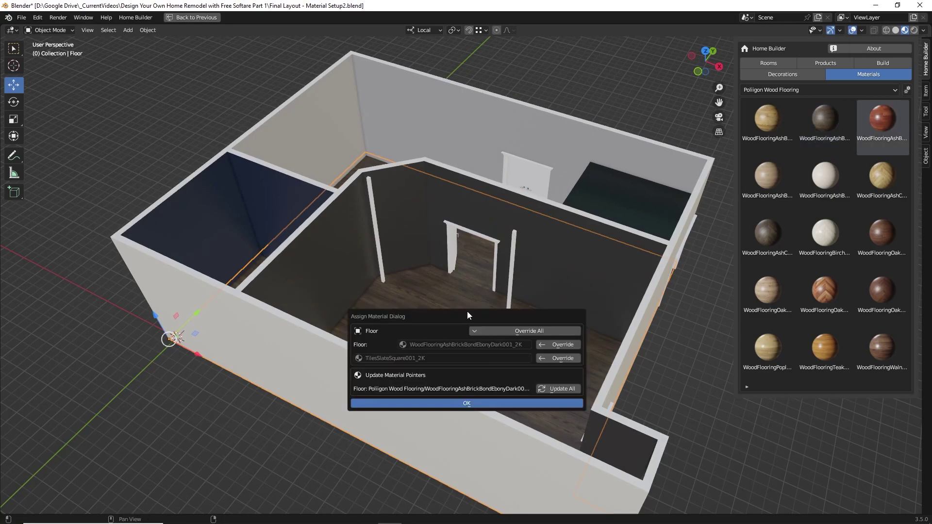
left_click(549, 387)
middle_click_drag(466, 280, 451, 314)
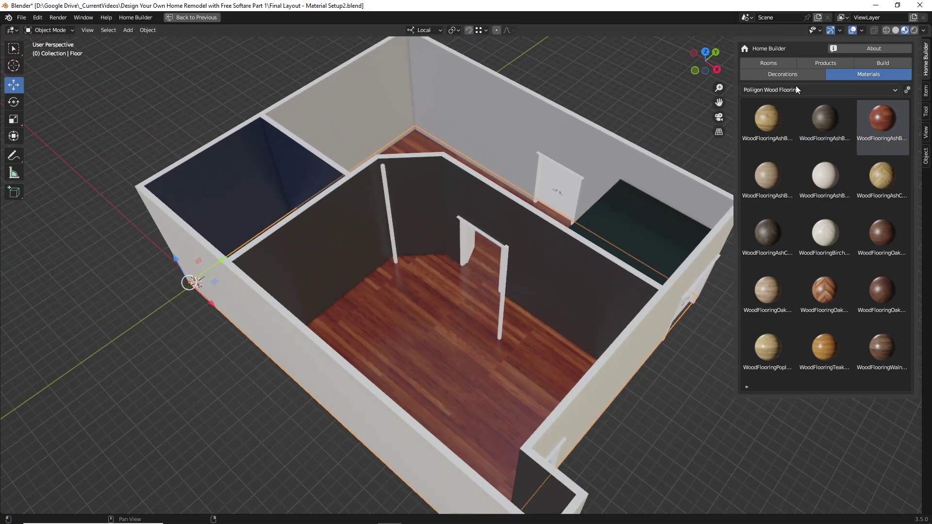
- Switch to Wall Paint materials and apply White Paint to the interior walls
left_click(795, 87)
left_click(792, 189)
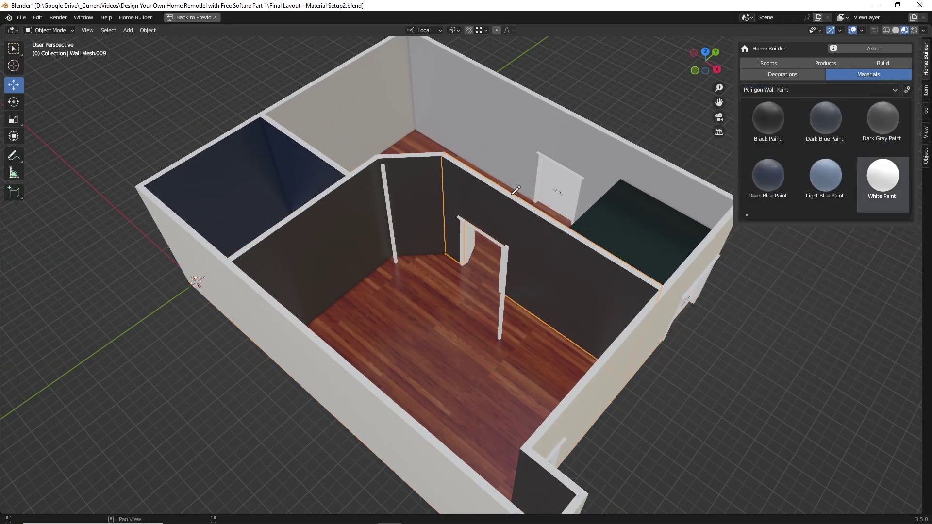
left_click_drag(881, 178, 483, 206)
left_click(563, 325)
middle_click_drag(506, 182, 763, 203)
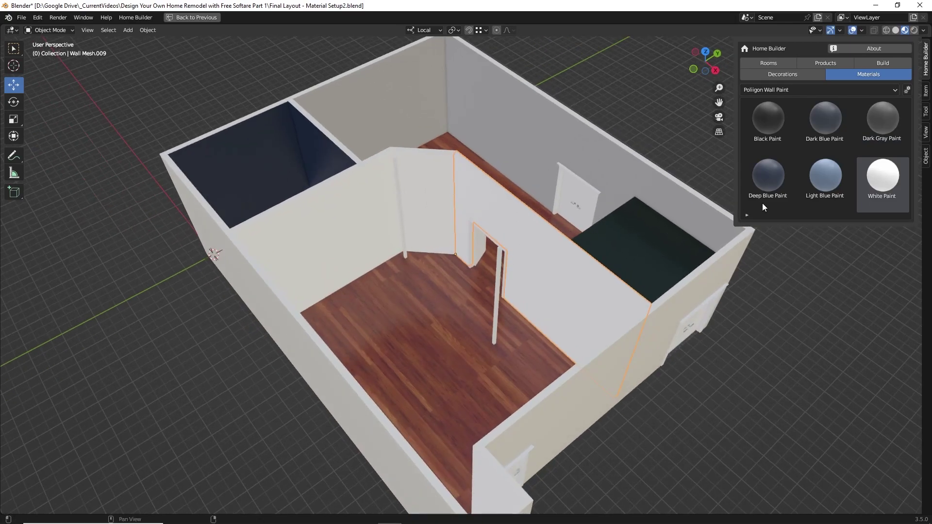
- Repaint the interior walls with another paint and put Black Paint on the dark floor patch
mouse_move(824, 178)
left_mouse_down()
mouse_move(516, 214)
mouse_move(552, 324)
left_mouse_up()
left_click(586, 335)
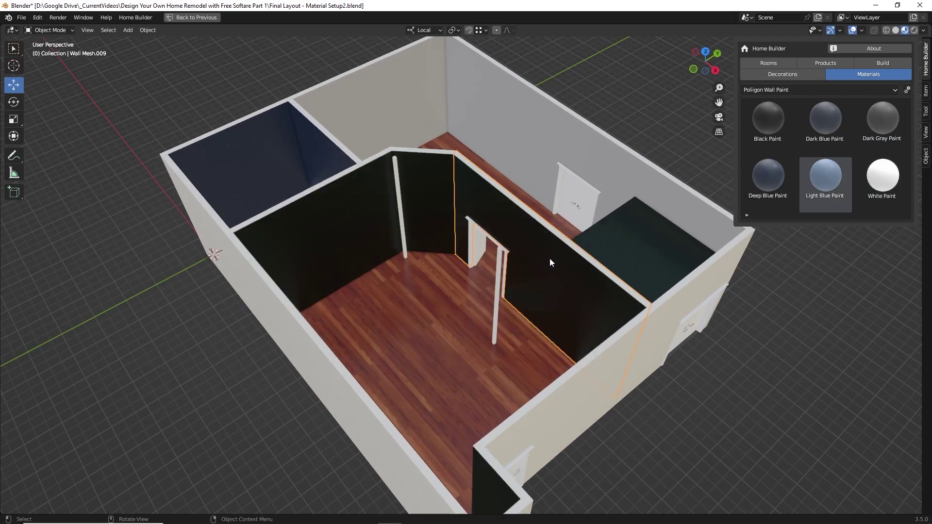
middle_click_drag(549, 258, 549, 260)
left_click_drag(773, 115, 629, 220)
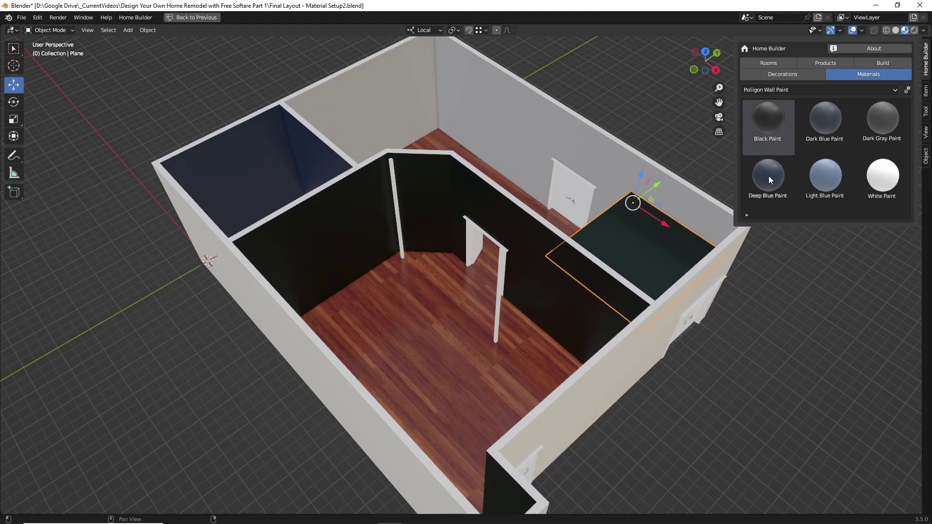
left_click_drag(768, 176, 544, 288)
- Confirm the paint assignment dialog
left_click(628, 404)
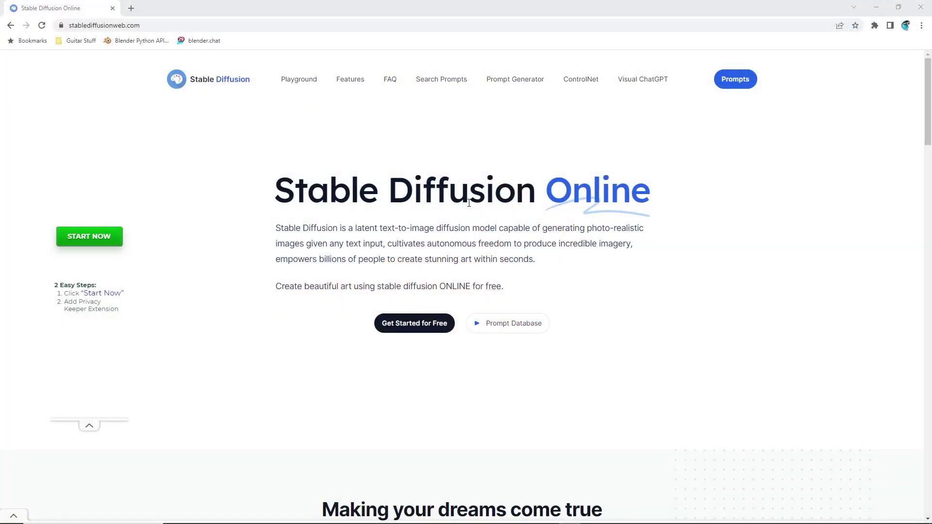
scroll(472, 178, "down", 3)
scroll(470, 190, "down", 3)
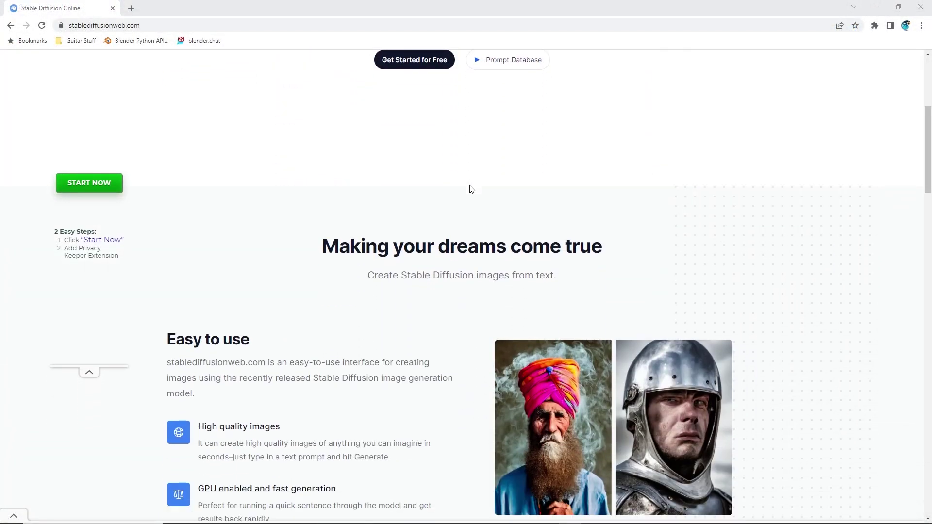
scroll(466, 200, "down", 3)
scroll(466, 200, "down", 4)
scroll(464, 201, "down", 3)
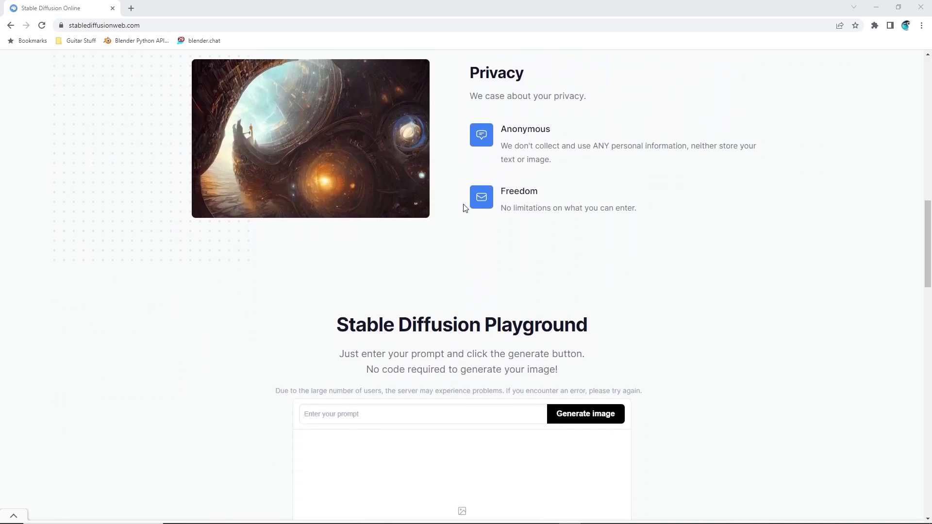
scroll(462, 208, "down", 3)
scroll(462, 209, "down", 1)
scroll(462, 212, "down", 1)
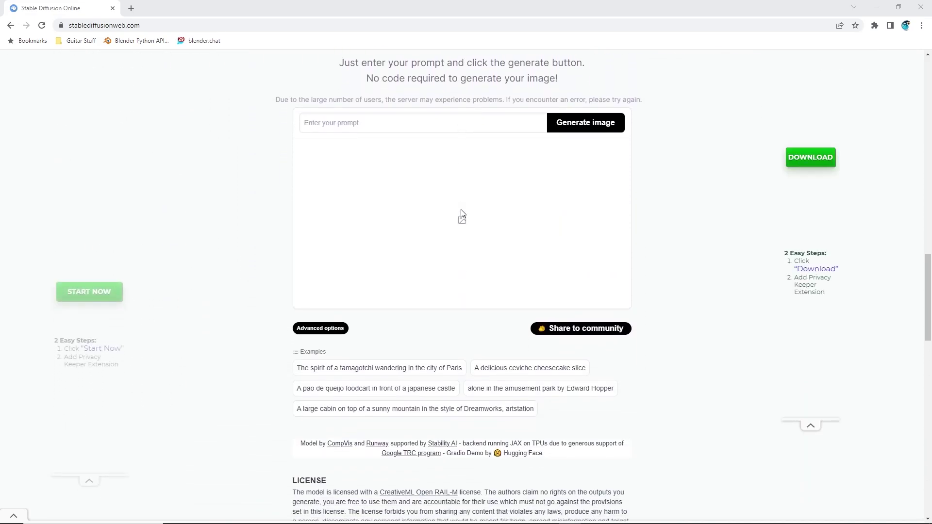
scroll(439, 281, "down", 1)
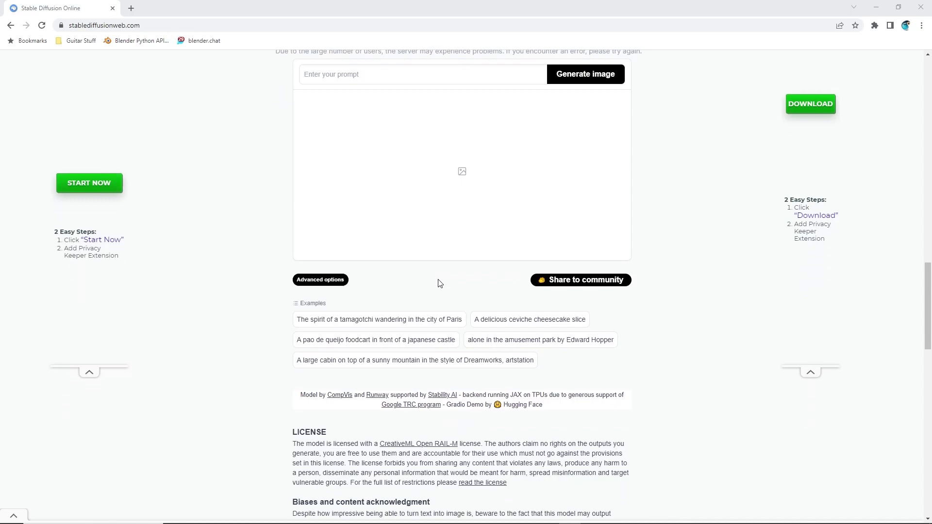
scroll(438, 284, "up", 2)
scroll(440, 272, "up", 2)
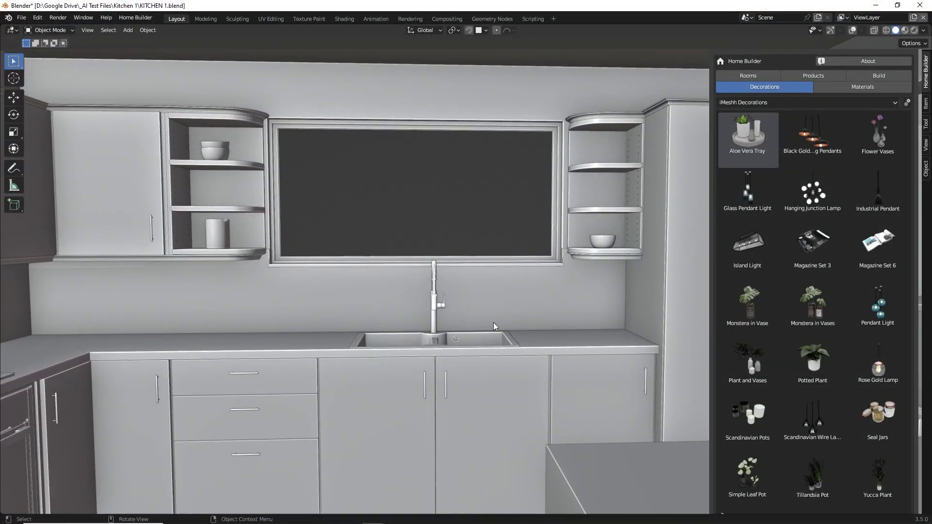
- Zoom out over the kitchen and switch to the scene camera view
mouse_move(493, 322)
middle_mouse_down()
mouse_move(325, 292)
mouse_move(311, 393)
mouse_move(413, 296)
mouse_move(396, 347)
mouse_move(448, 333)
mouse_move(409, 332)
mouse_move(423, 327)
mouse_move(453, 330)
mouse_move(406, 331)
mouse_move(417, 327)
middle_mouse_up()
key("ctrl+alt+KP_0")
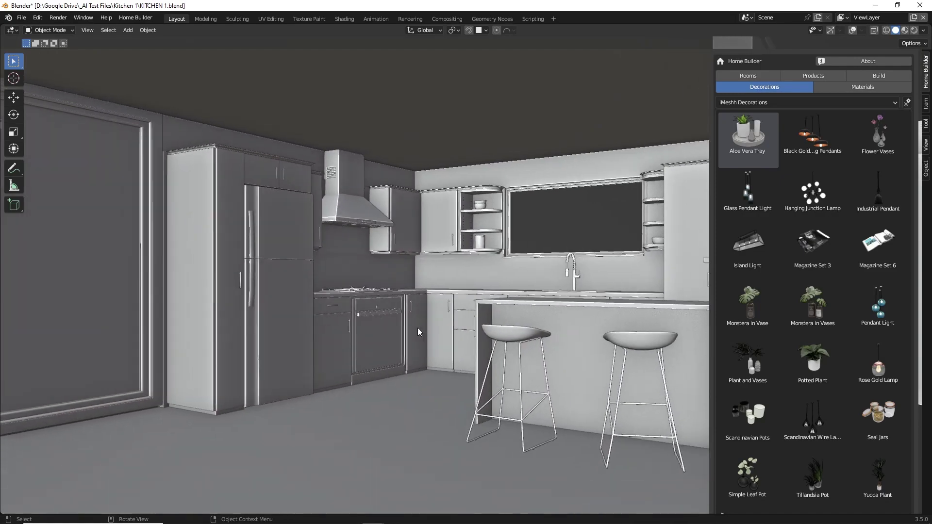
- Generate 8 AI renders prompted 'Bright Kitchen, White cabinets, Wood Floors', then open Kitchen 1 Line Render.png
left_click(58, 16)
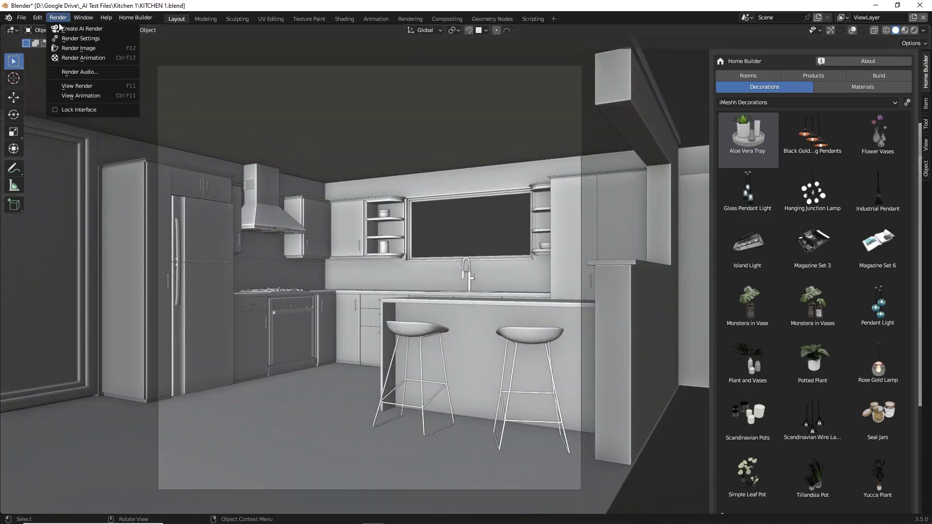
left_click(102, 31)
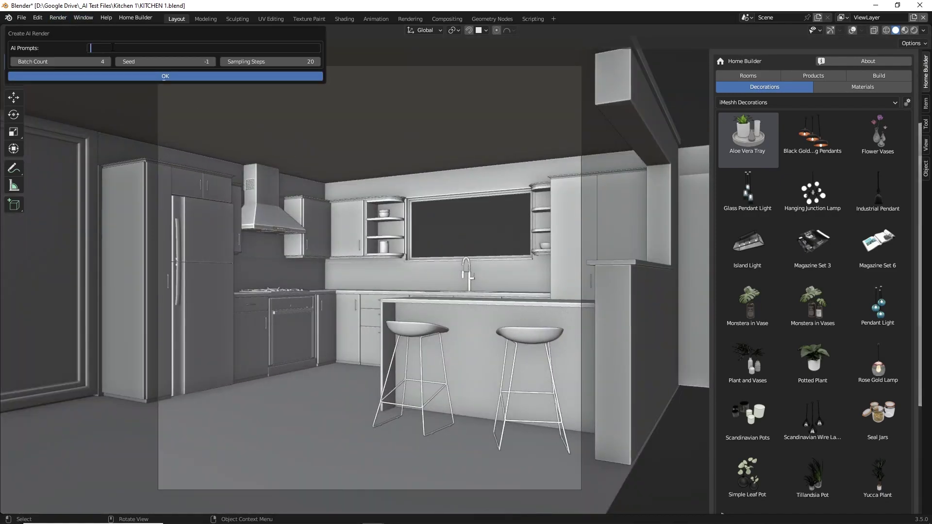
type("Bright Kitchen")
type(", White c")
type("abinets, Woo")
type("d Floors")
key("Return")
left_click_drag(97, 59, 110, 59)
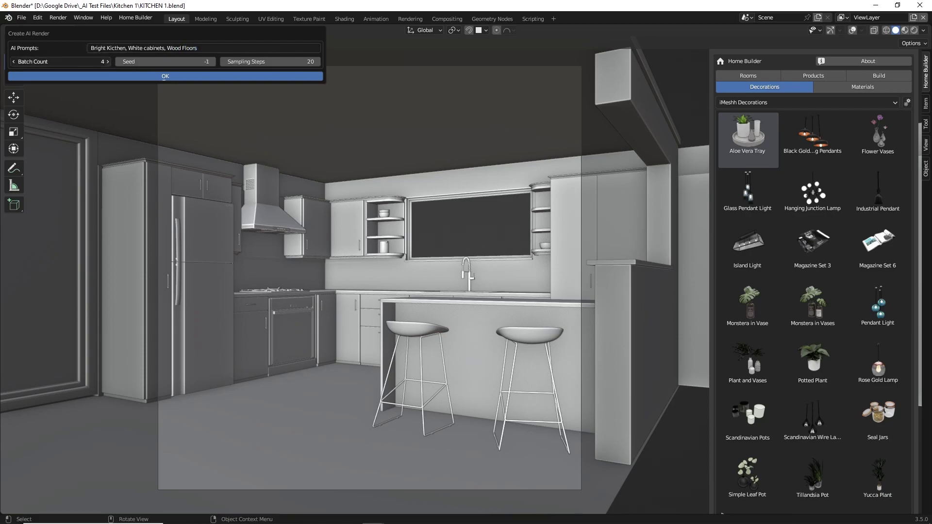
left_click(167, 75)
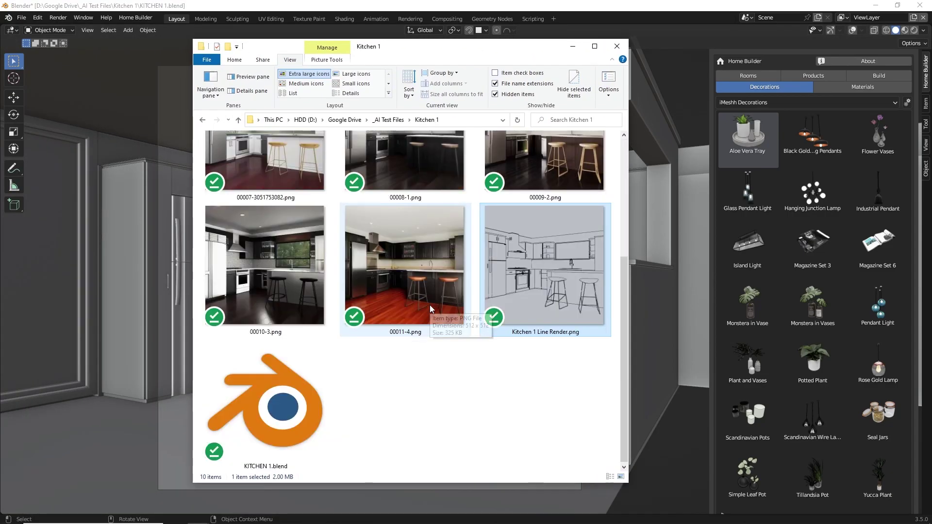
double_click(530, 259)
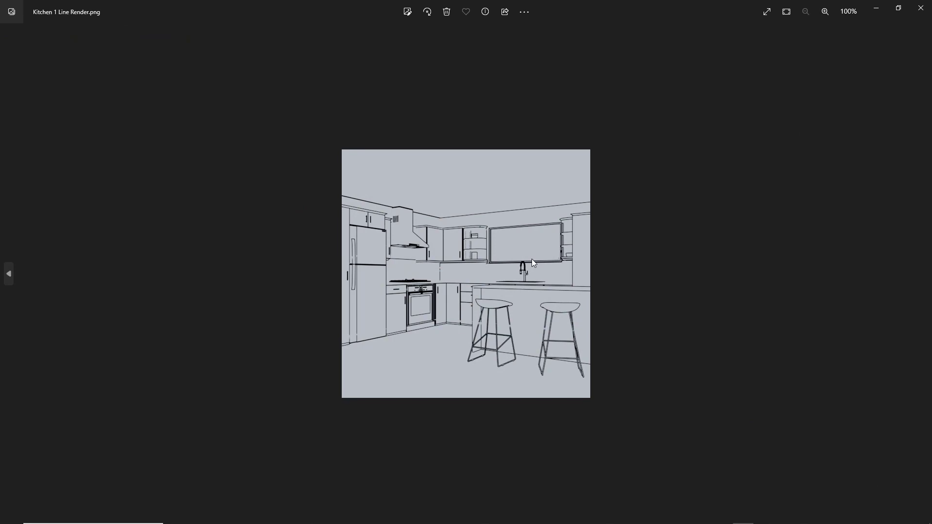
- Advance two images in Photos to reach the dark-cabinet render 00008-1.png
key("Left")
key("Left")
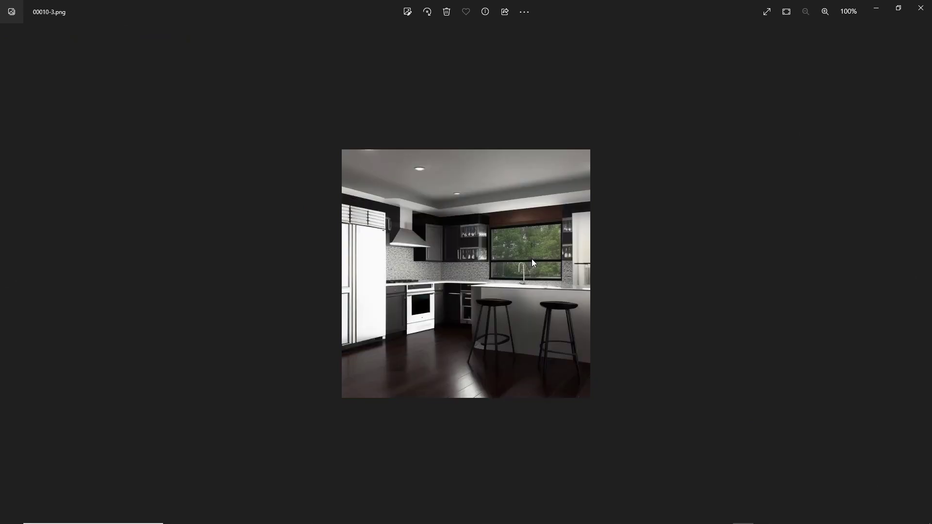
key("Left")
key("Left")
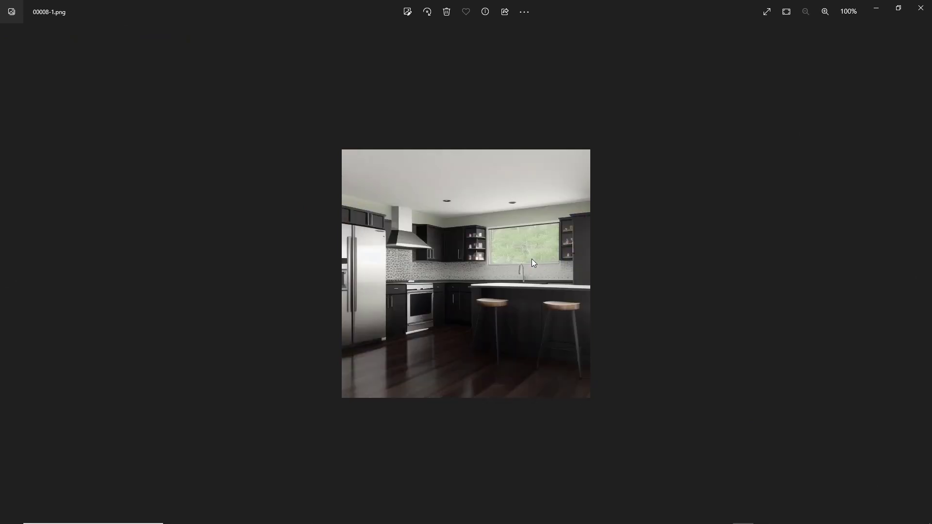